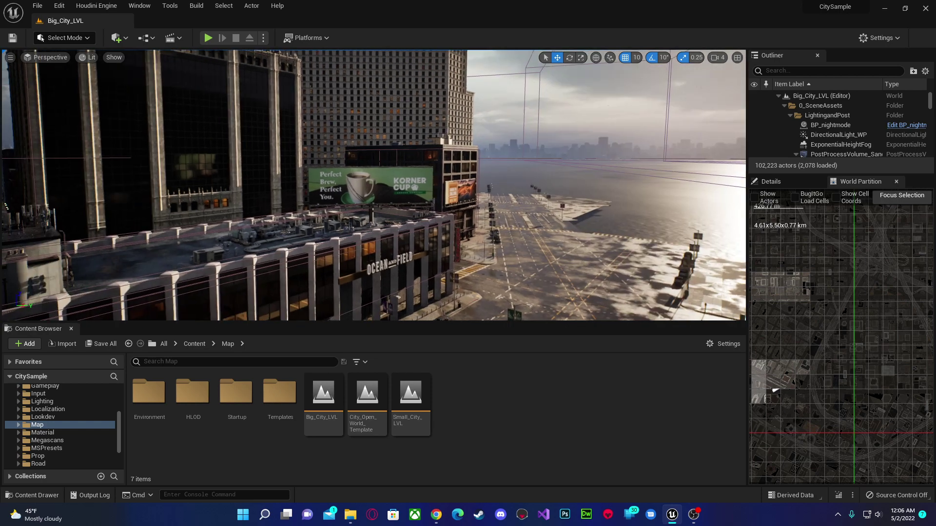
- Fly the camera over the Ocean and Field rooftop and glance through the Build menu commands
right_click_drag(328, 174, 329, 174)
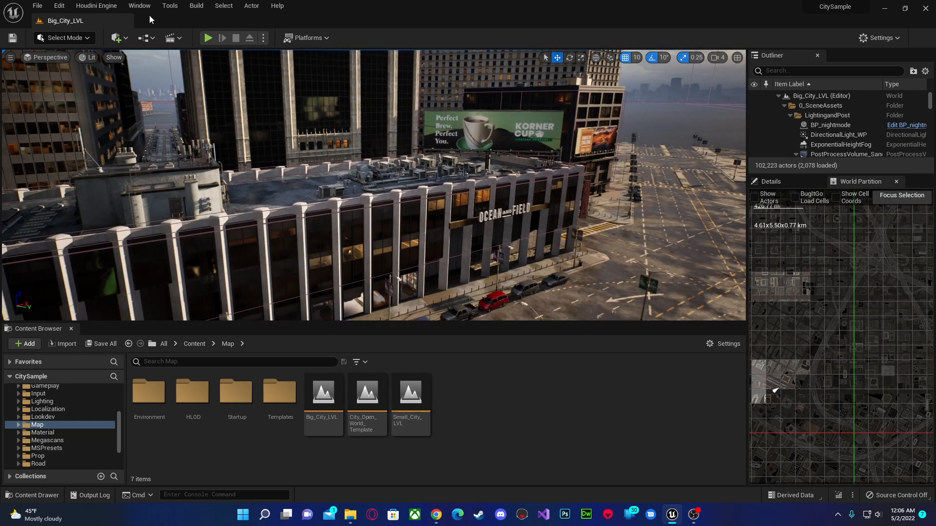
left_click(196, 5)
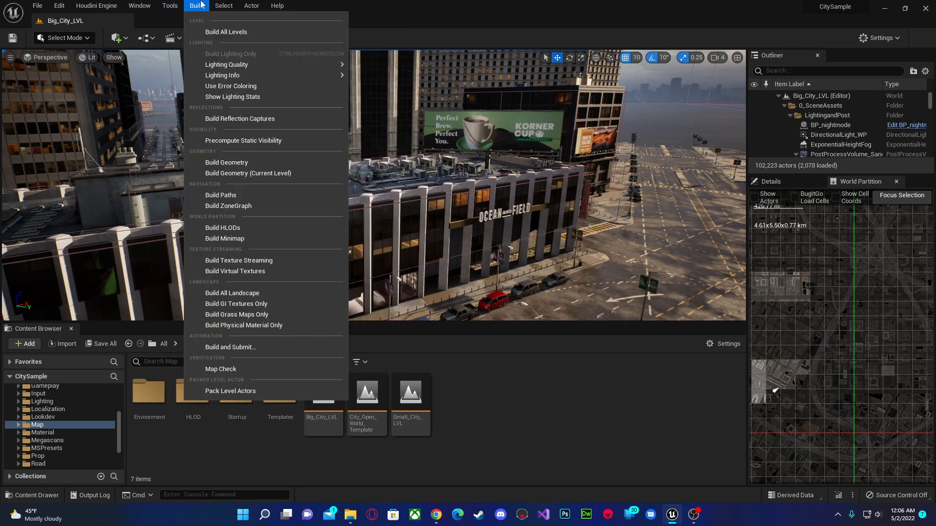
left_click(372, 9)
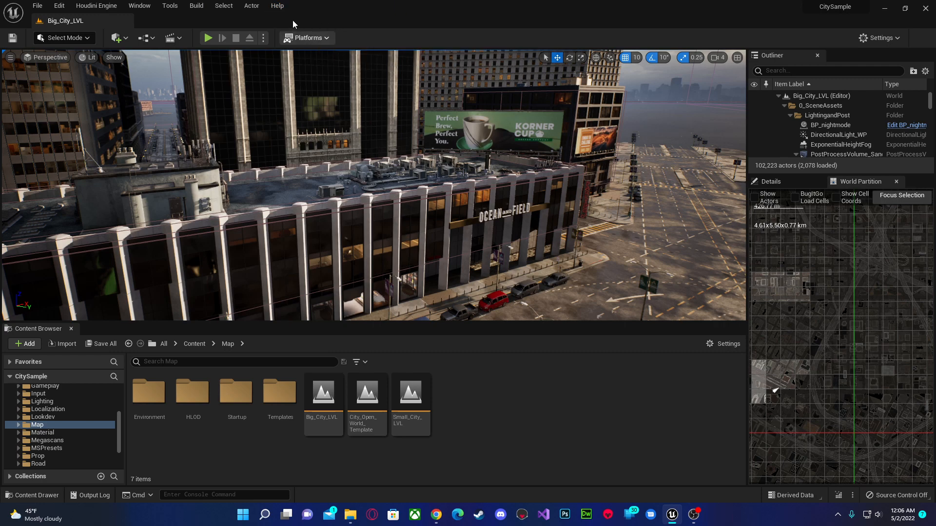
left_click(322, 37)
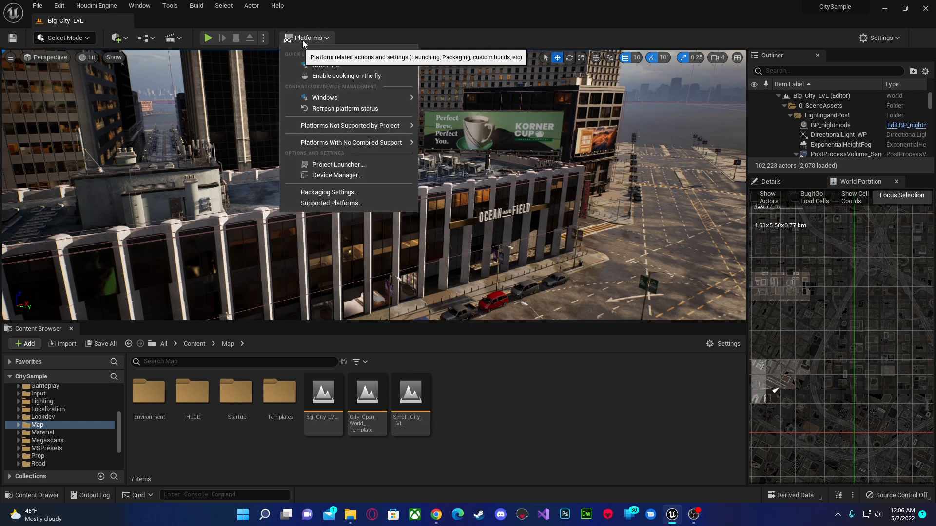
mouse_move(325, 98)
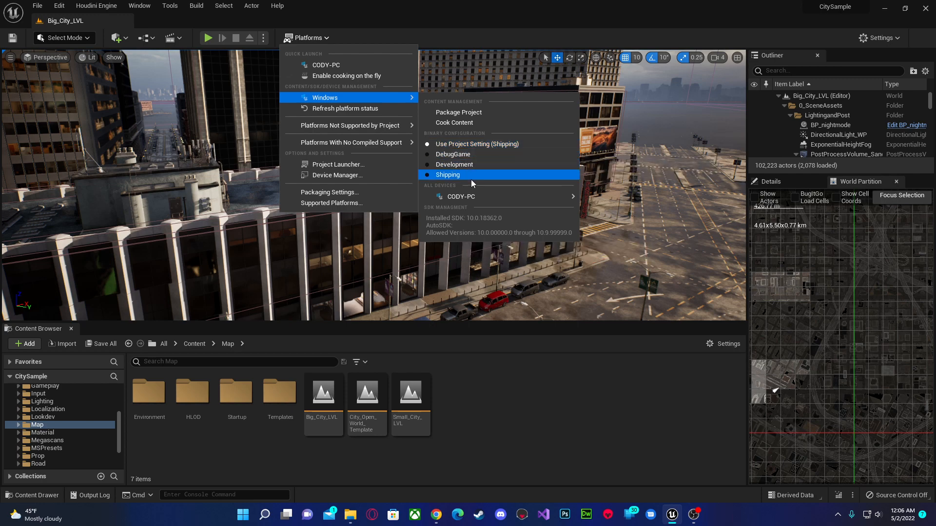
left_click(458, 114)
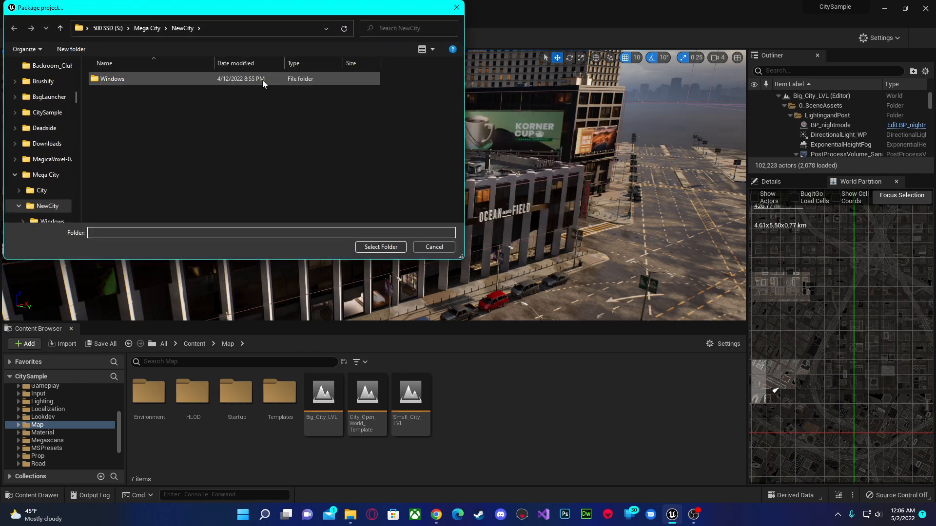
left_click(147, 29)
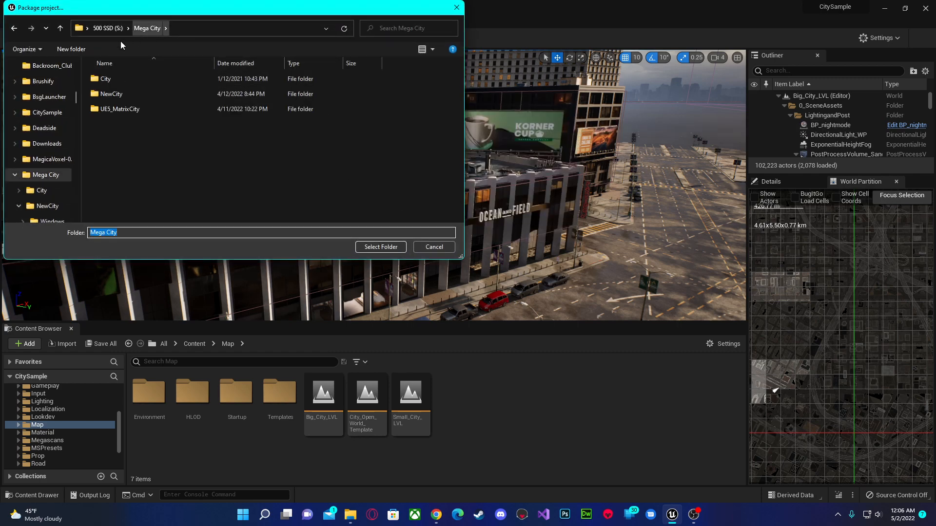
left_click(380, 247)
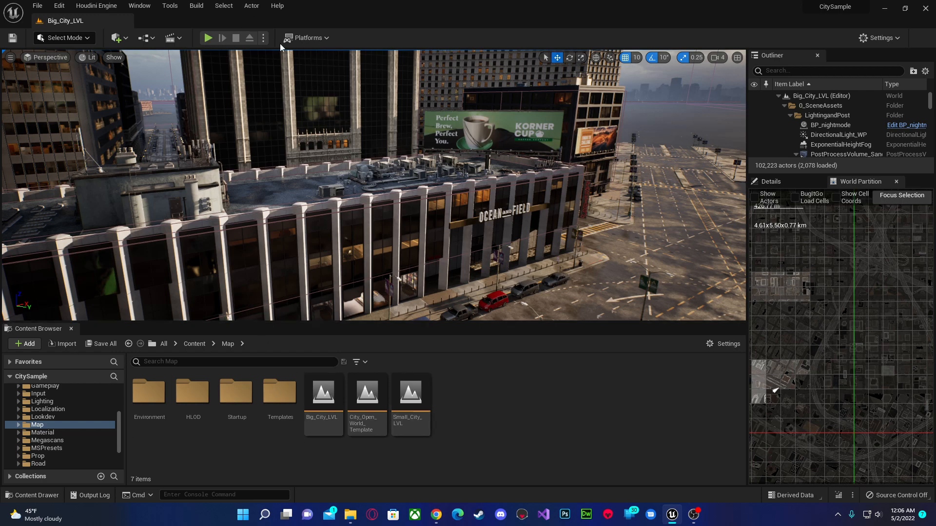
- Check Packaging Settings keeps Shipping as Build Configuration, then return to the Platforms options
left_click(308, 37)
left_click(341, 193)
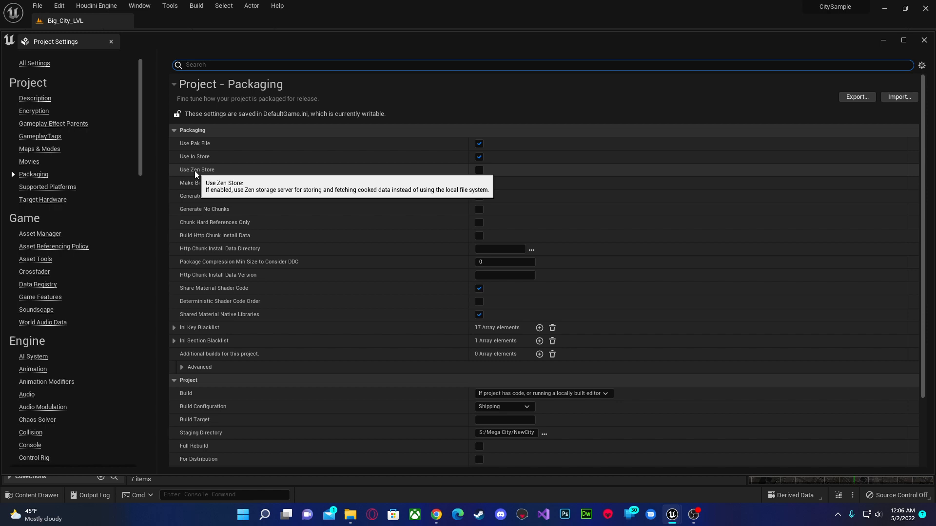
scroll(197, 382, "down", 1)
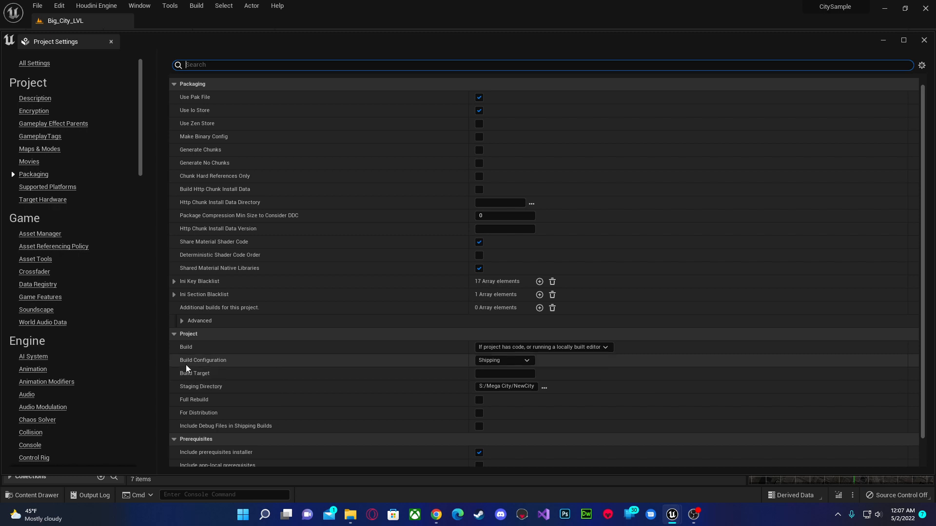
left_click(526, 361)
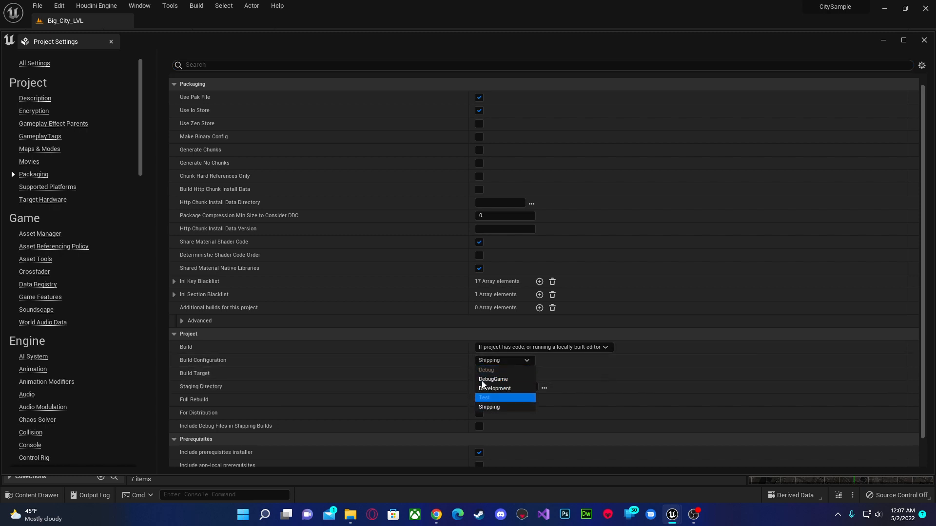
left_click(924, 42)
left_click(308, 37)
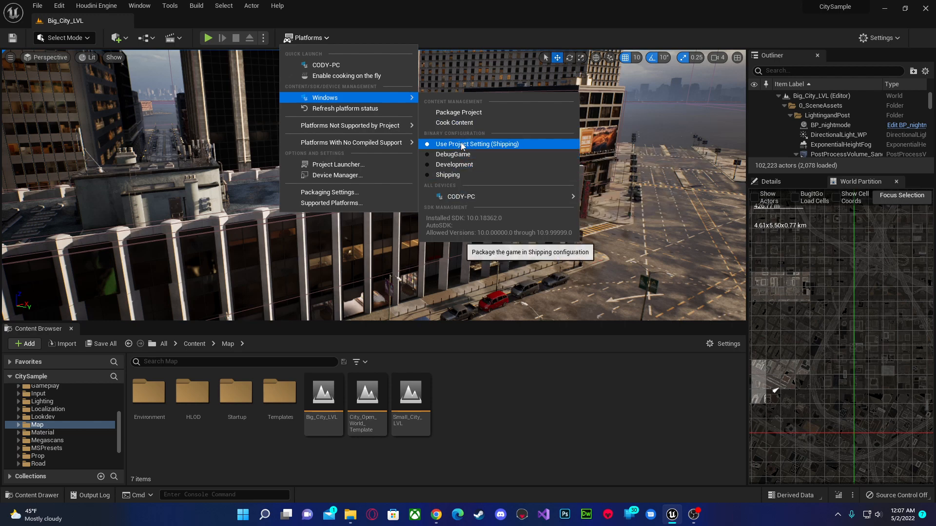
- Inspect the Project section's Build dropdown in Packaging Settings, collapsing and re-expanding the category
left_click(329, 191)
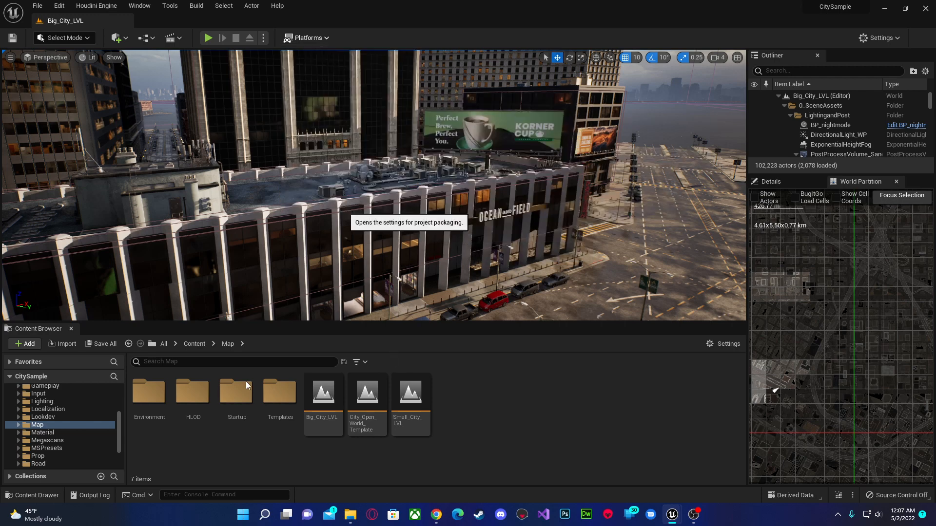
scroll(214, 313, "down", 3)
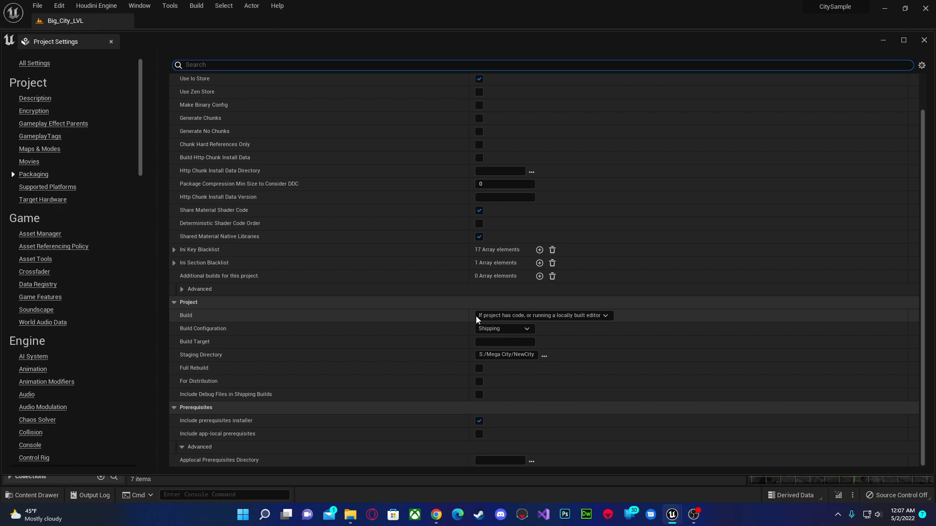
left_click(540, 317)
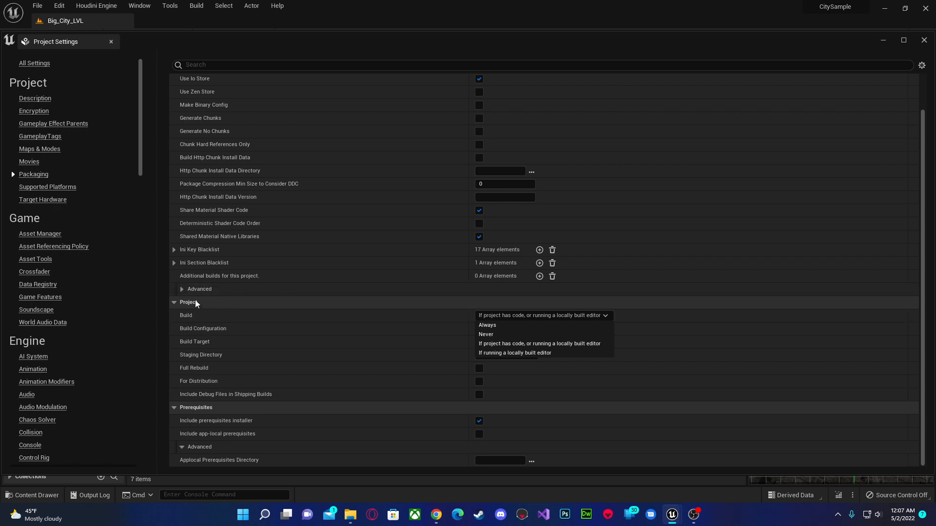
left_click(627, 302)
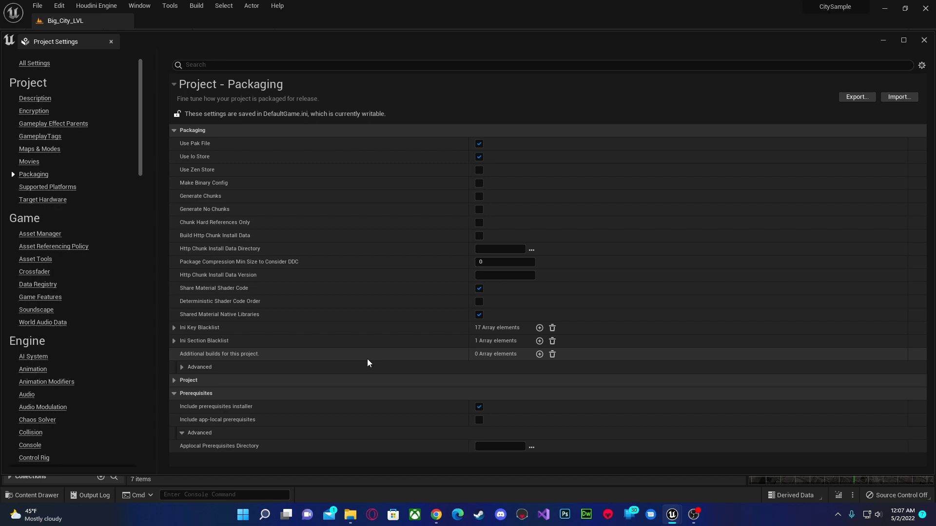
left_click(176, 380)
scroll(388, 330, "down", 3)
scroll(442, 334, "up", 3)
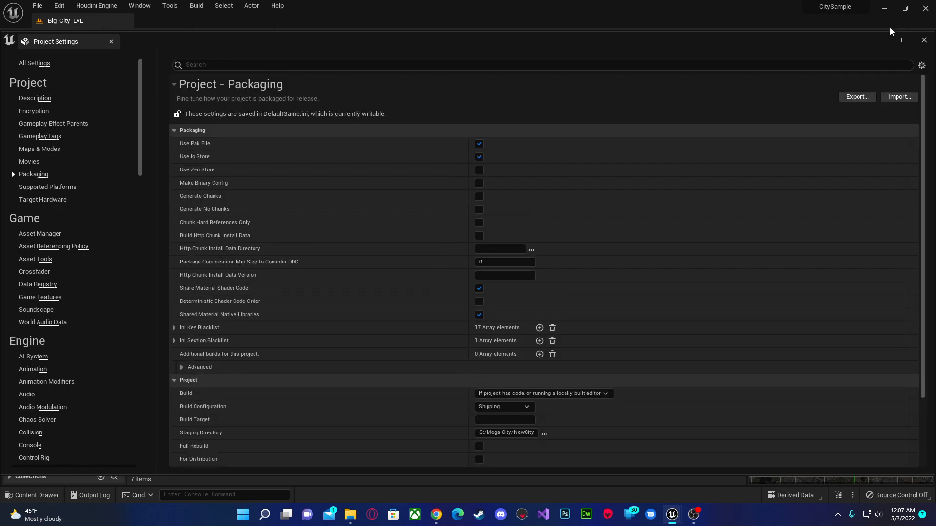
- Start Windows Package Project, cancel the output-folder dialog, and return to the Platforms options
left_click(924, 41)
left_click(307, 37)
mouse_move(325, 97)
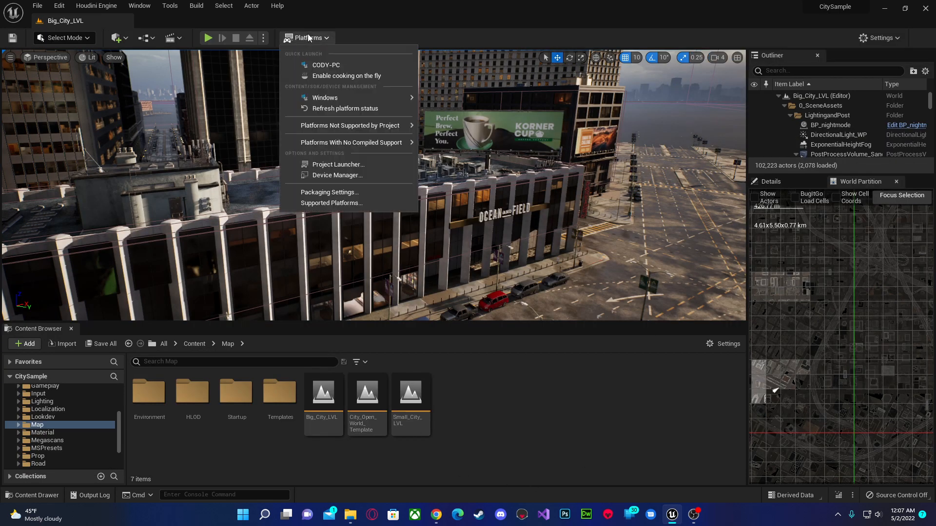
left_click(444, 113)
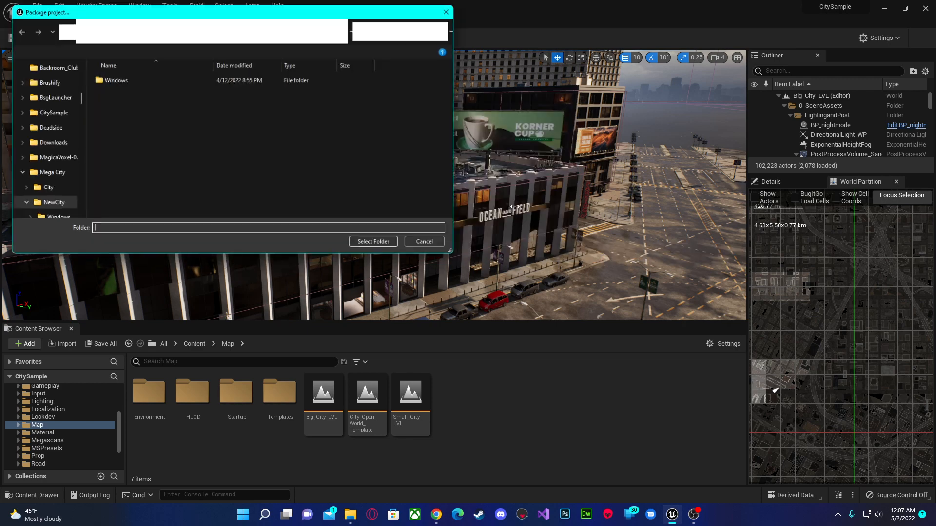
left_click_drag(189, 15, 366, 99)
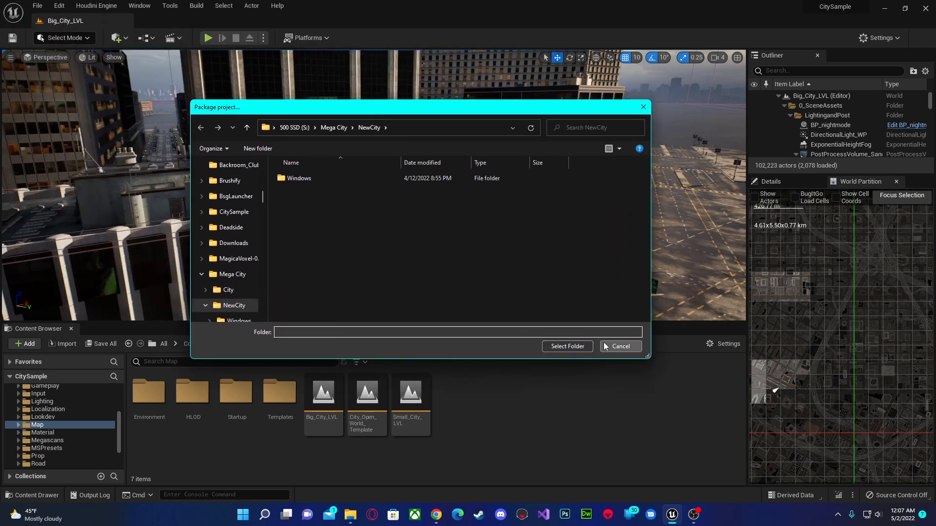
left_click(619, 345)
left_click(307, 38)
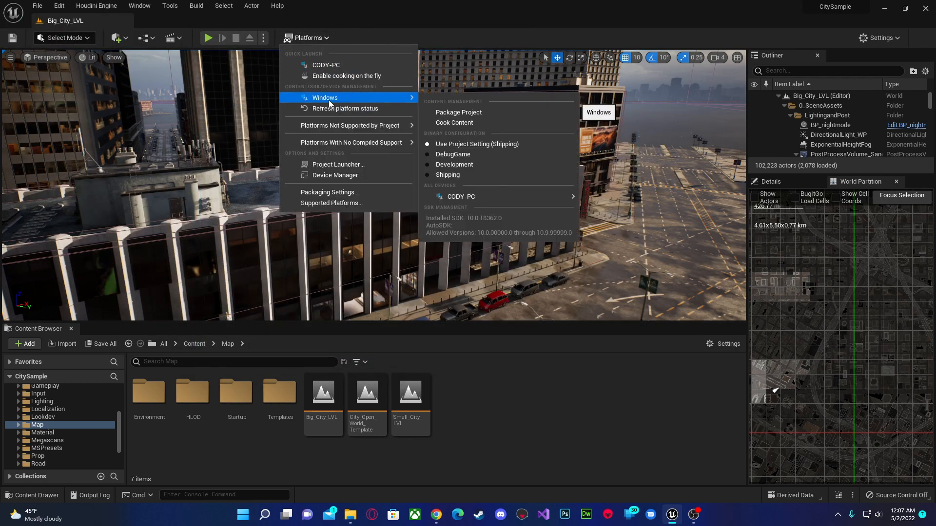